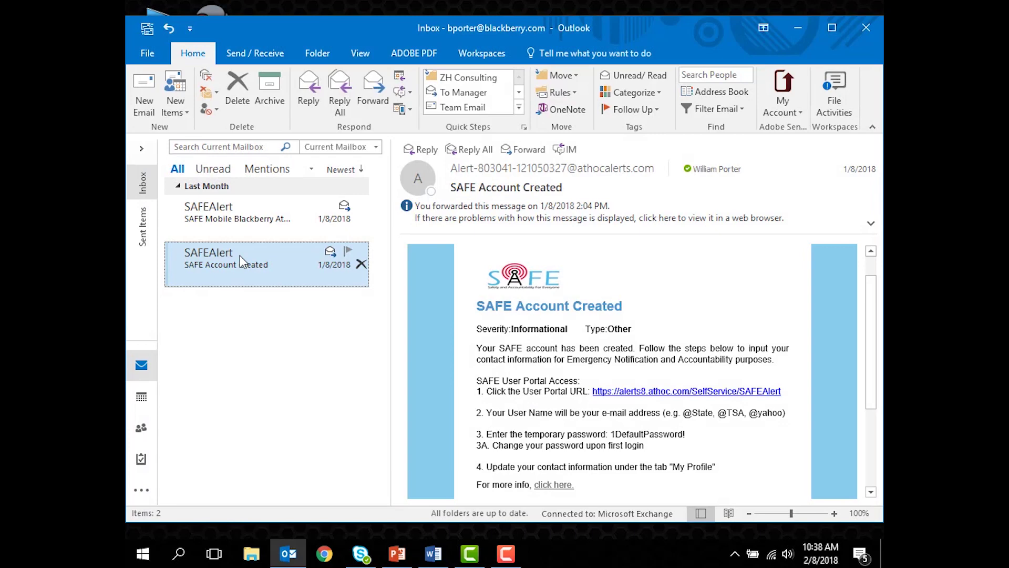
- Open the 'SAFE Account Created' email and follow its SAFE user portal link
double_click(240, 261)
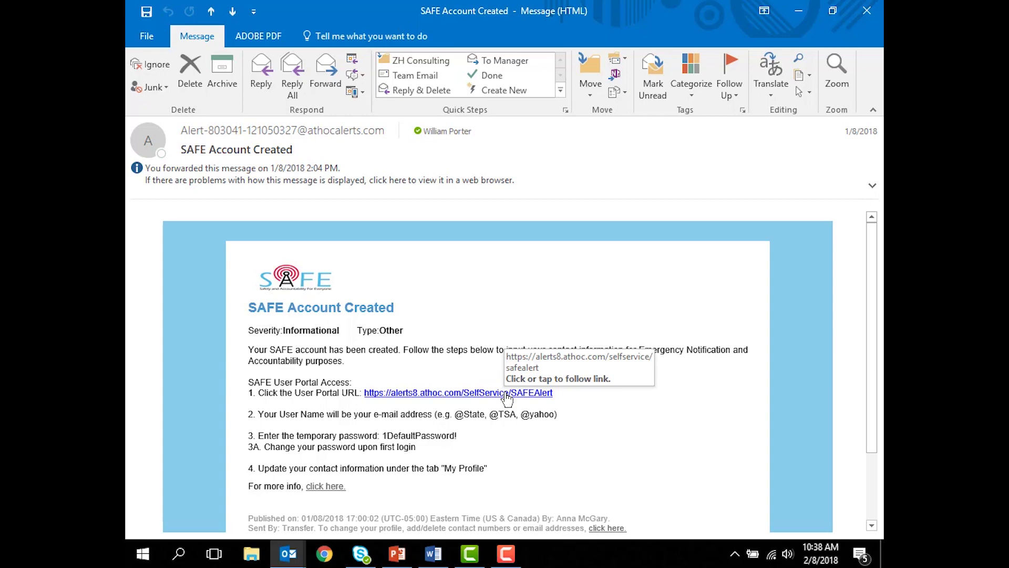
left_click(505, 394)
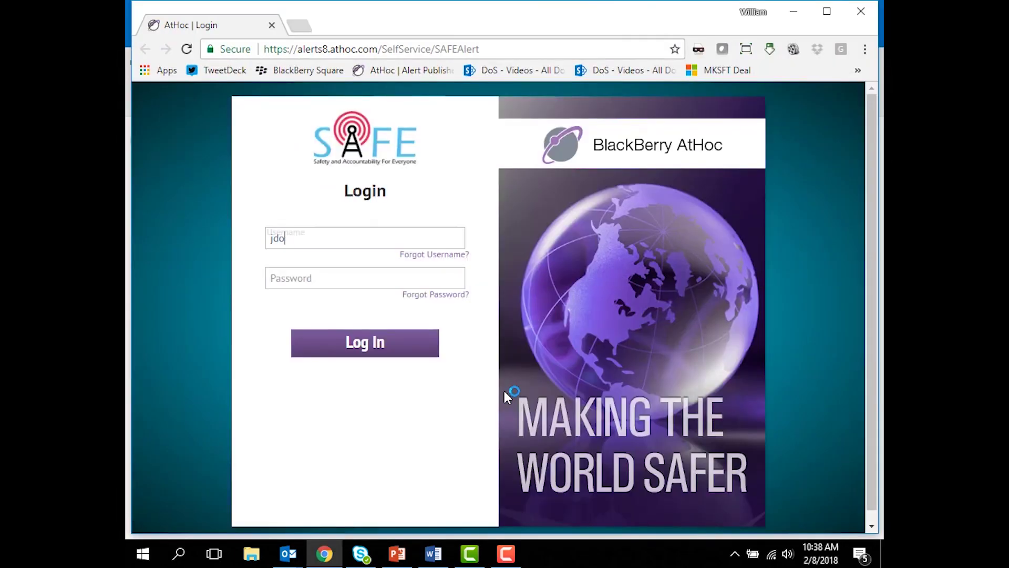
- Sign in to the SAFE portal, update the password from My Profile, and refresh
key("Tab")
type("****")
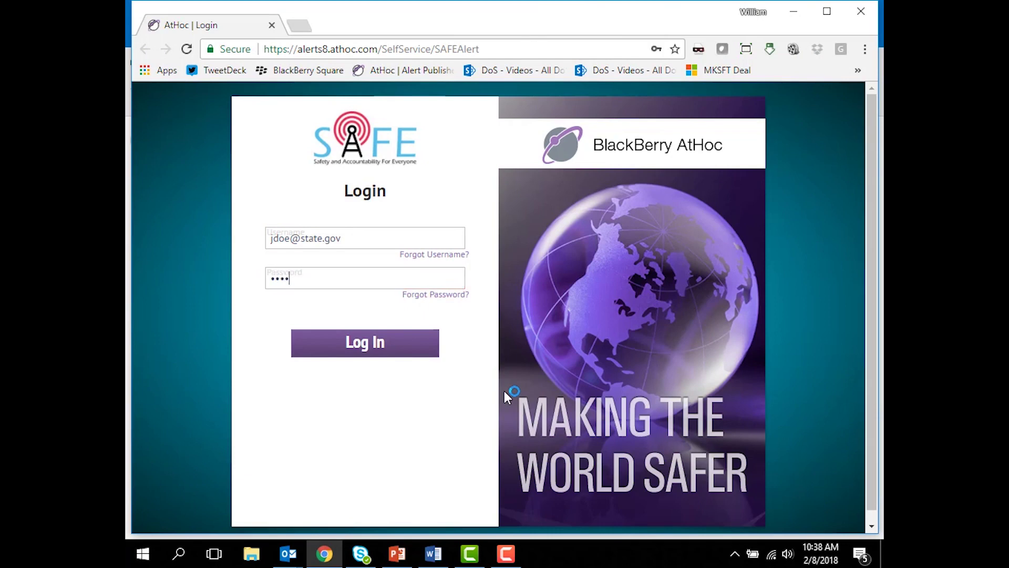
type("***")
left_click(388, 342)
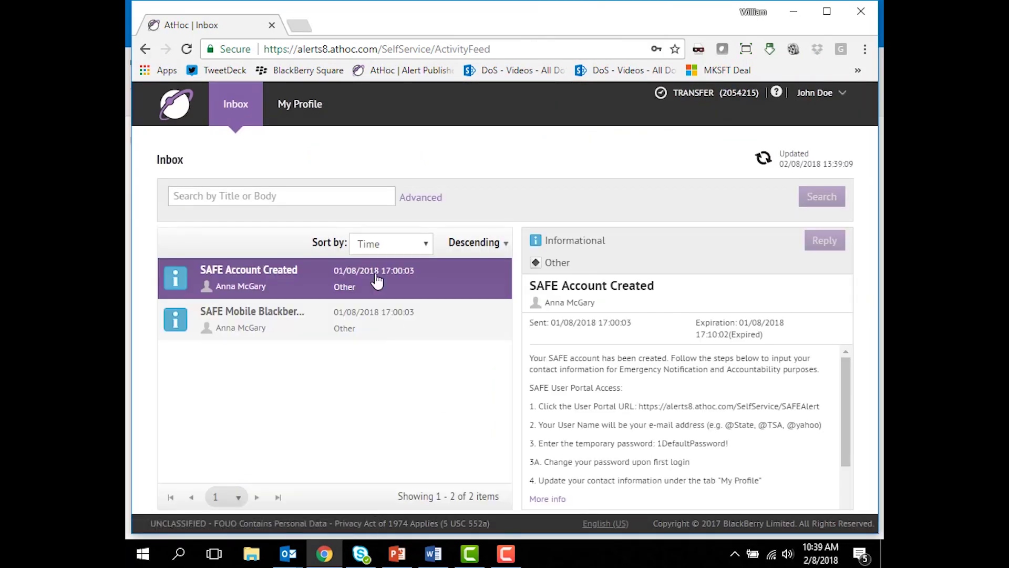
left_click(307, 104)
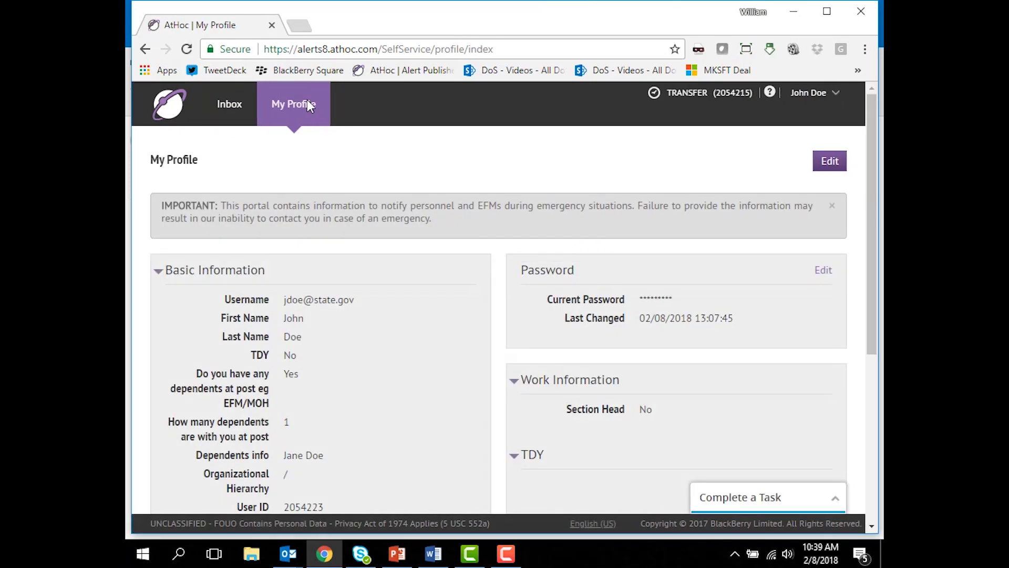
left_click(824, 271)
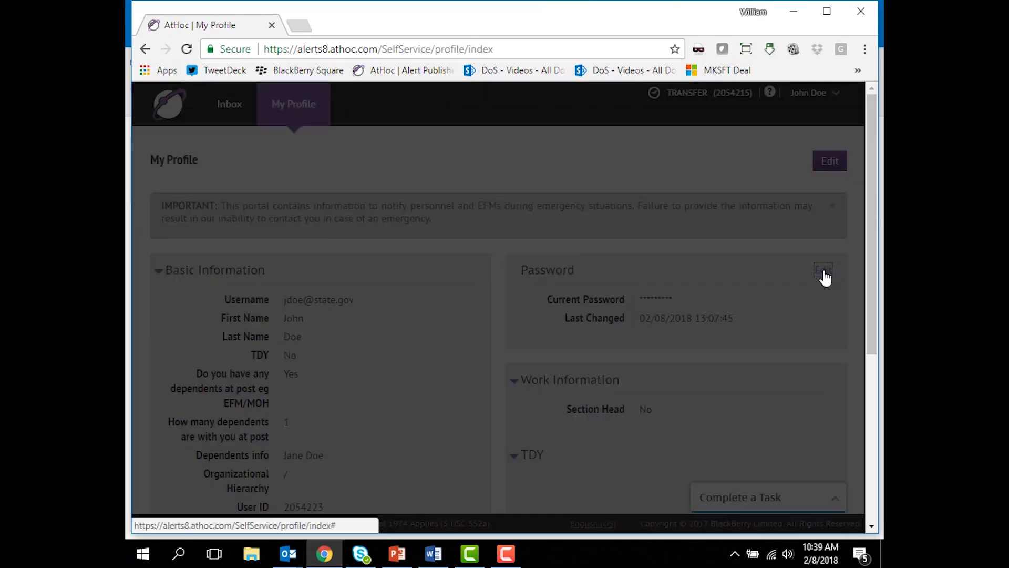
type("************")
key("Tab")
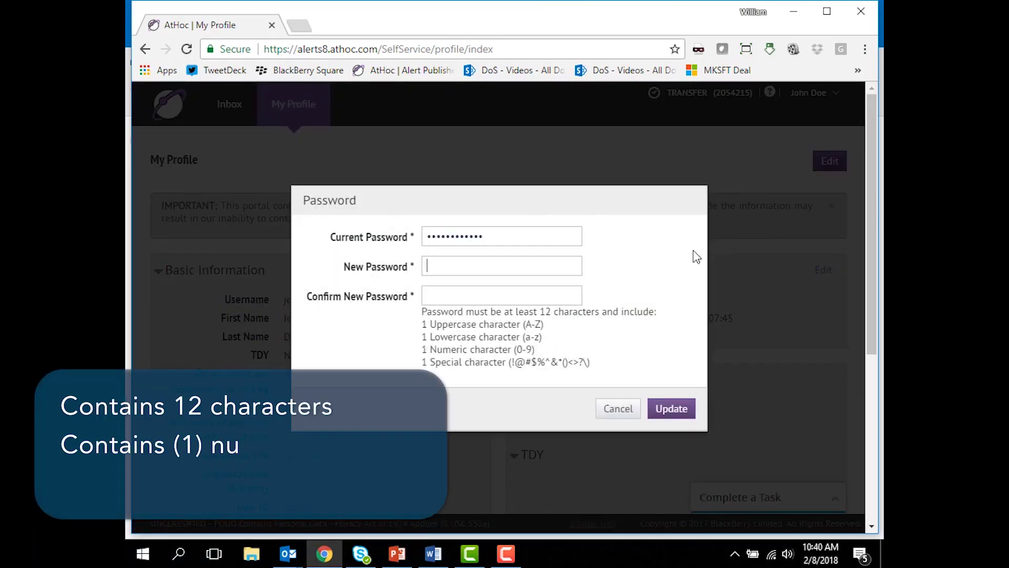
type("**********")
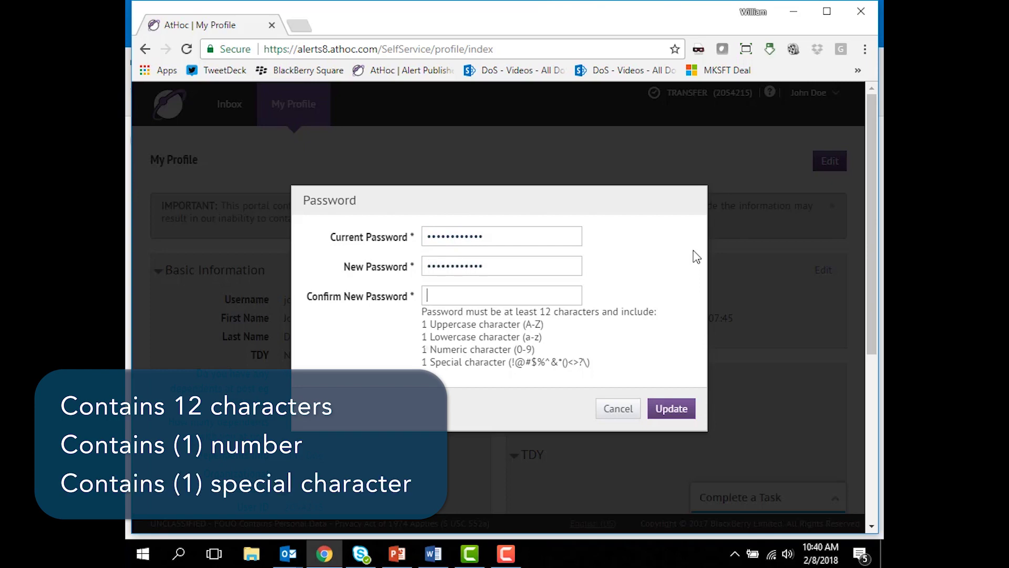
type("*****")
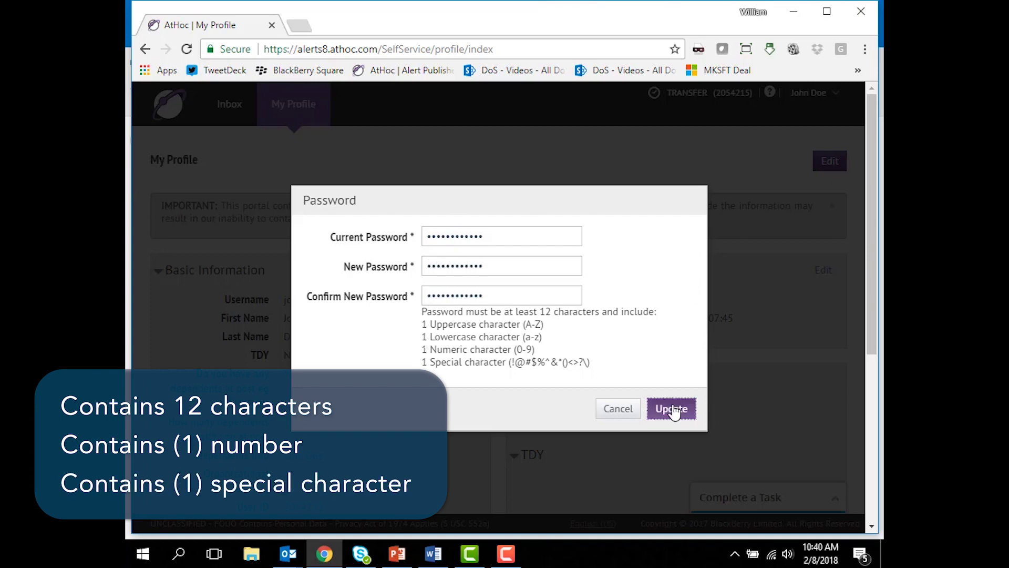
left_click(671, 409)
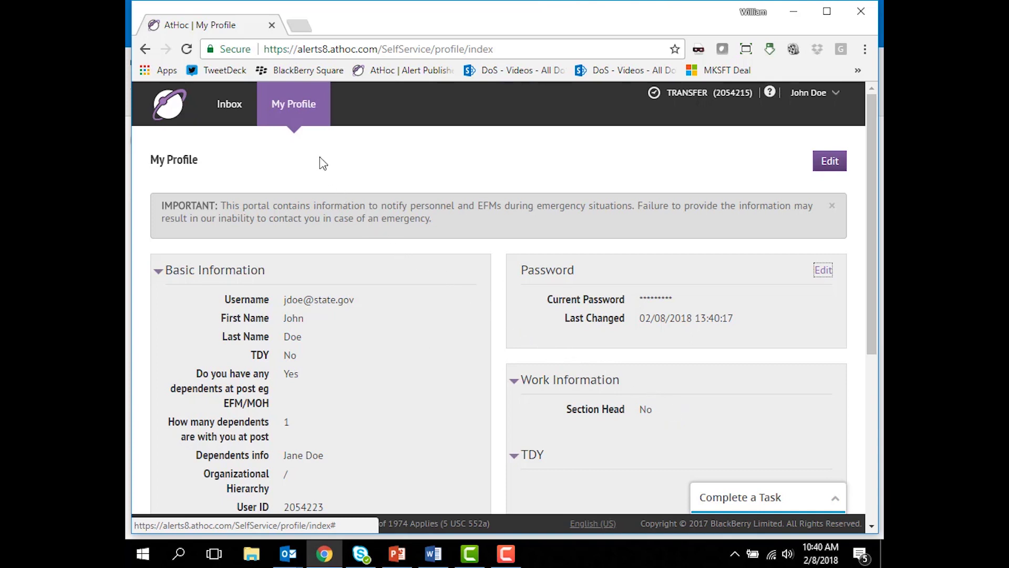
left_click(290, 109)
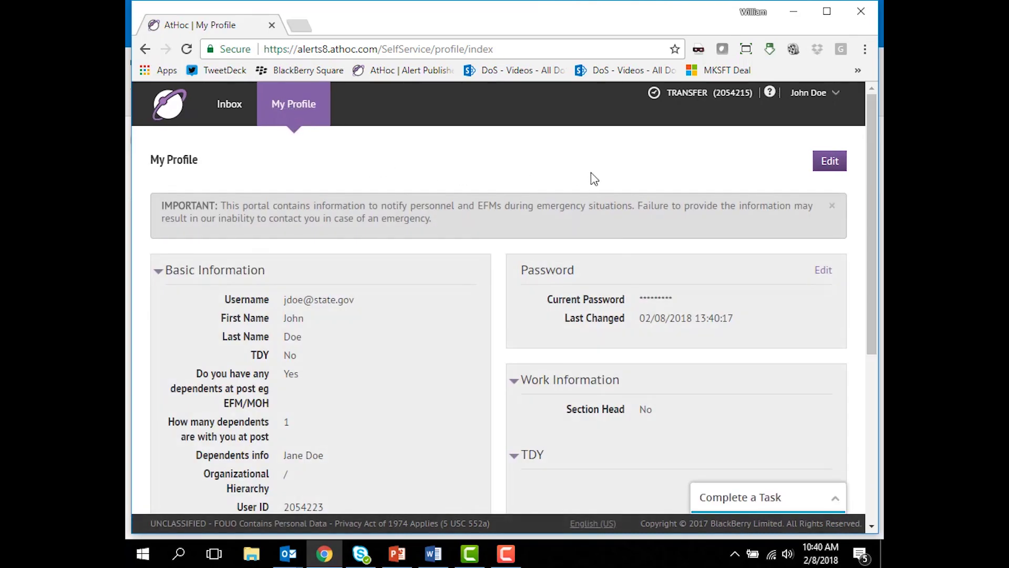
- Edit My Profile to set 1 dependent at post, dependent info, and a personal email
left_click(831, 163)
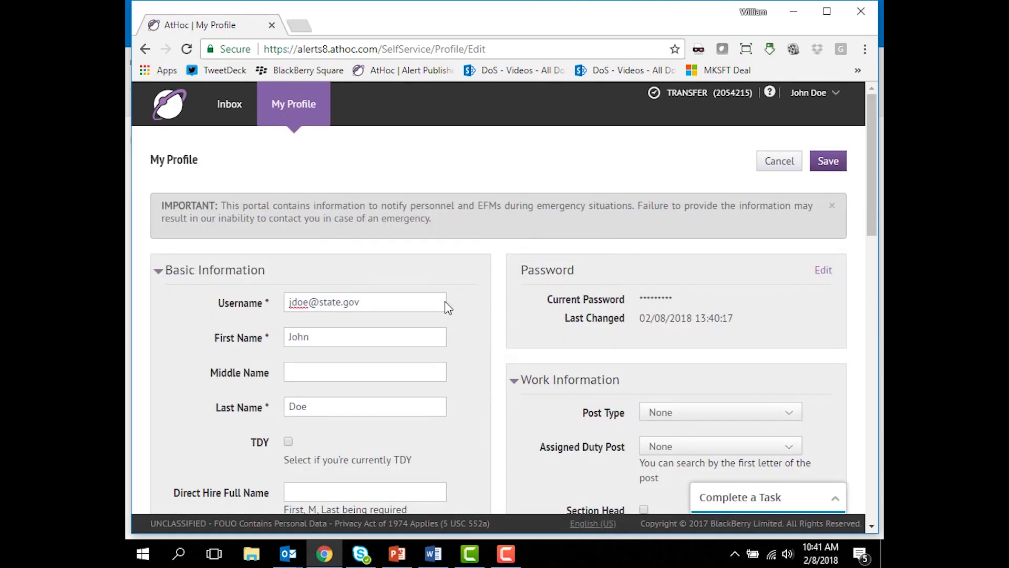
scroll(444, 306, "down", 3)
left_click(318, 385)
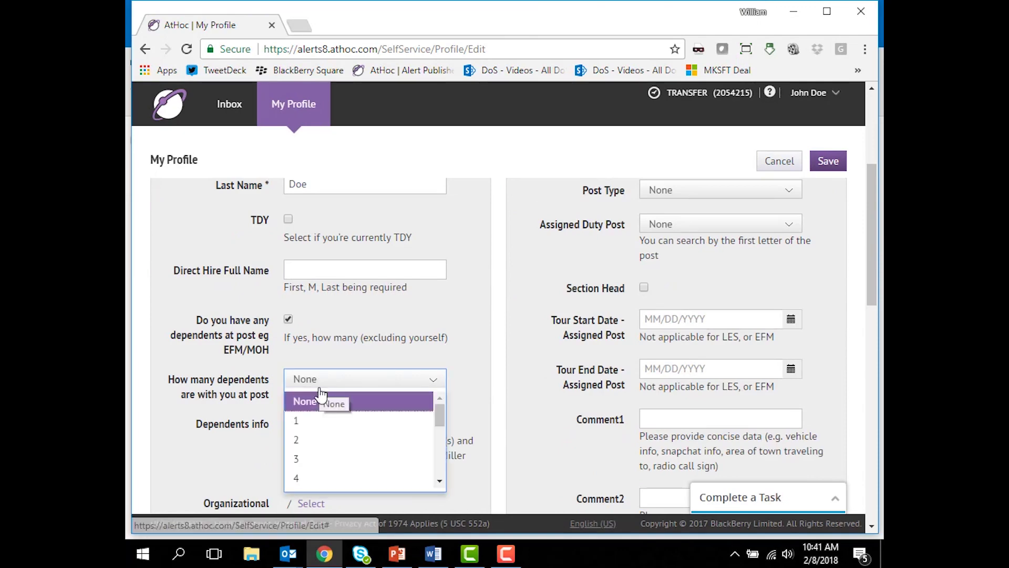
left_click(298, 421)
left_click(363, 424)
type("Jane Doe")
scroll(363, 400, "down", 1)
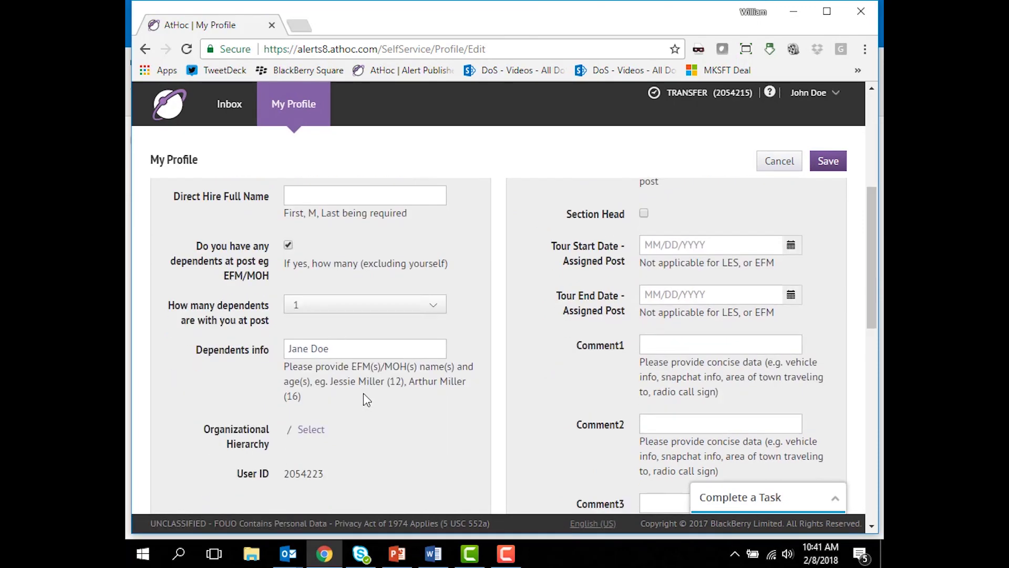
scroll(364, 394, "down", 1)
scroll(347, 368, "down", 2)
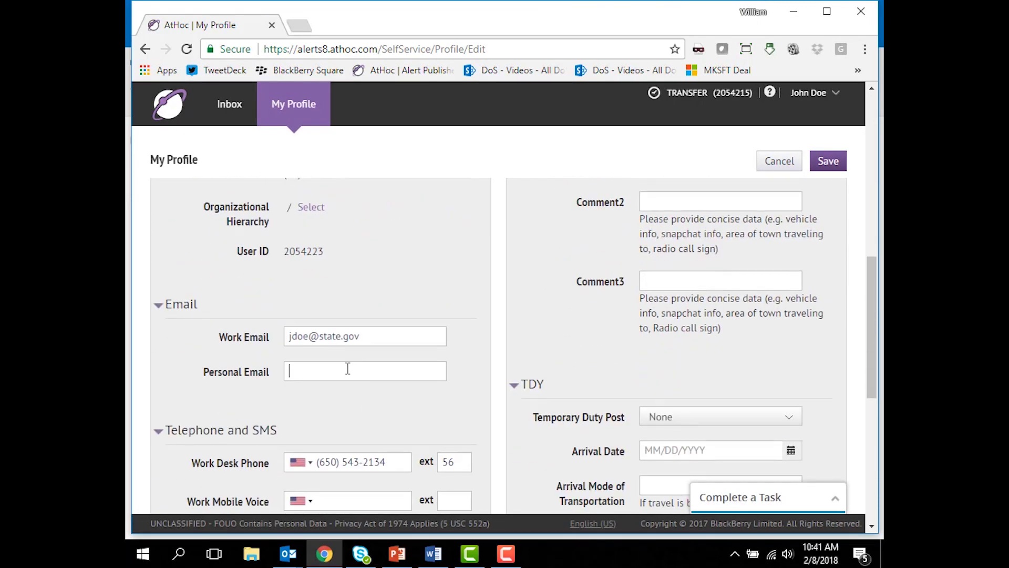
key("BackSpace")
key("BackSpace")
scroll(346, 368, "down", 2)
scroll(342, 359, "down", 1)
scroll(394, 417, "down", 1)
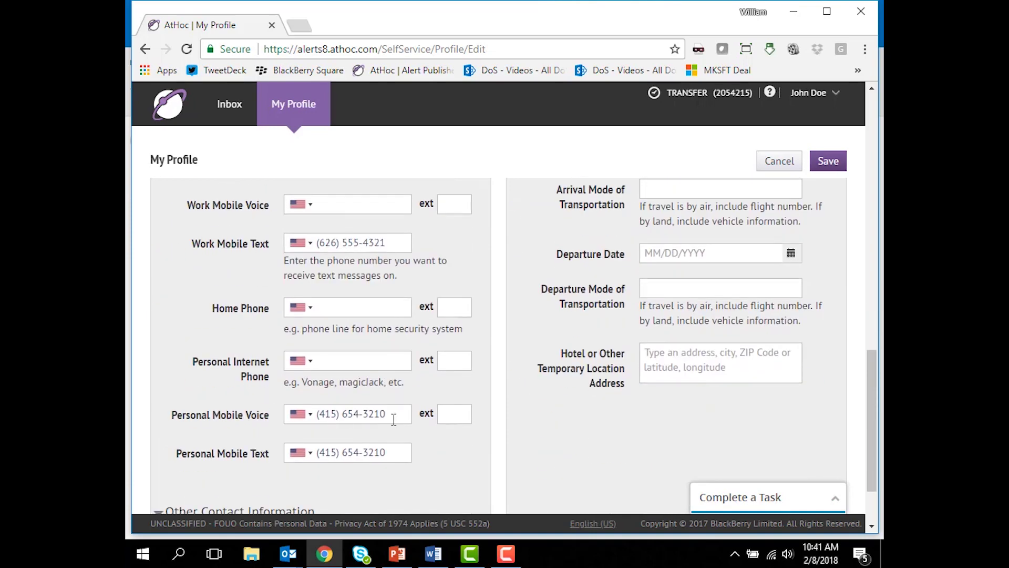
scroll(395, 416, "down", 1)
left_click(828, 162)
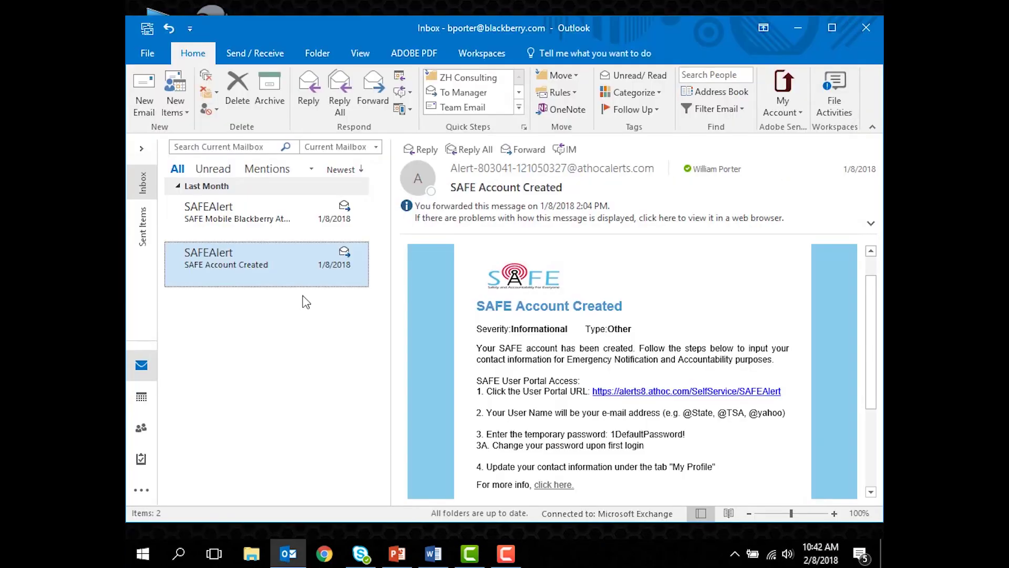
- Open the 'SAFE Mobile Blackberry AtHoc Notifier' email to read its app installation steps
double_click(206, 221)
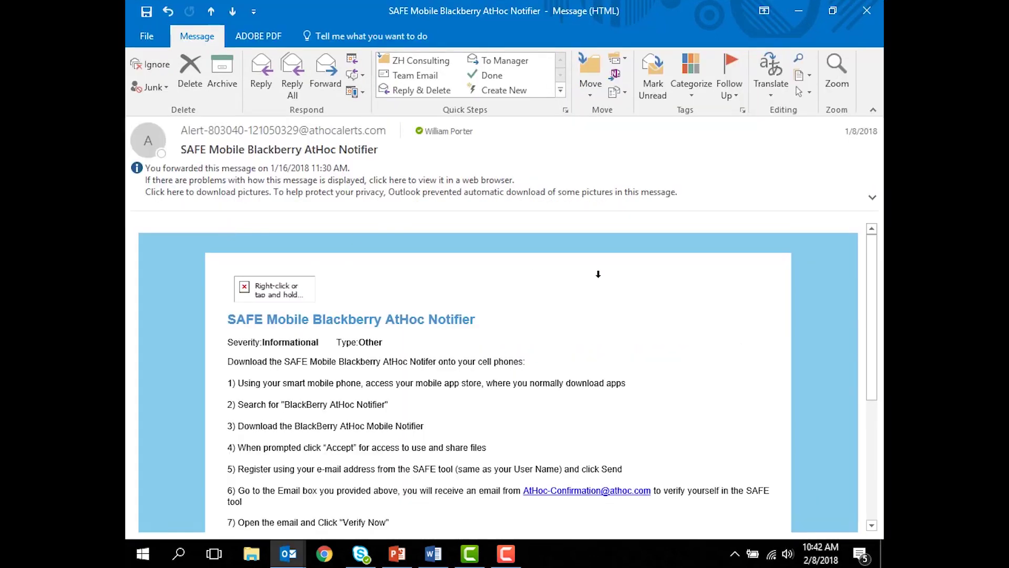
scroll(597, 275, "down", 1)
scroll(699, 311, "down", 1)
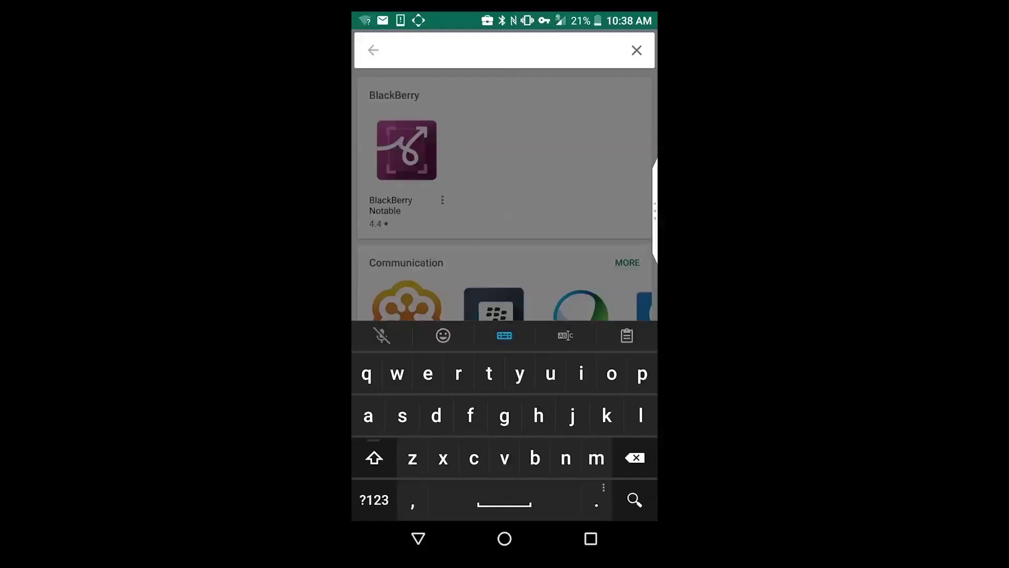
type("blackberry a")
type("thoc")
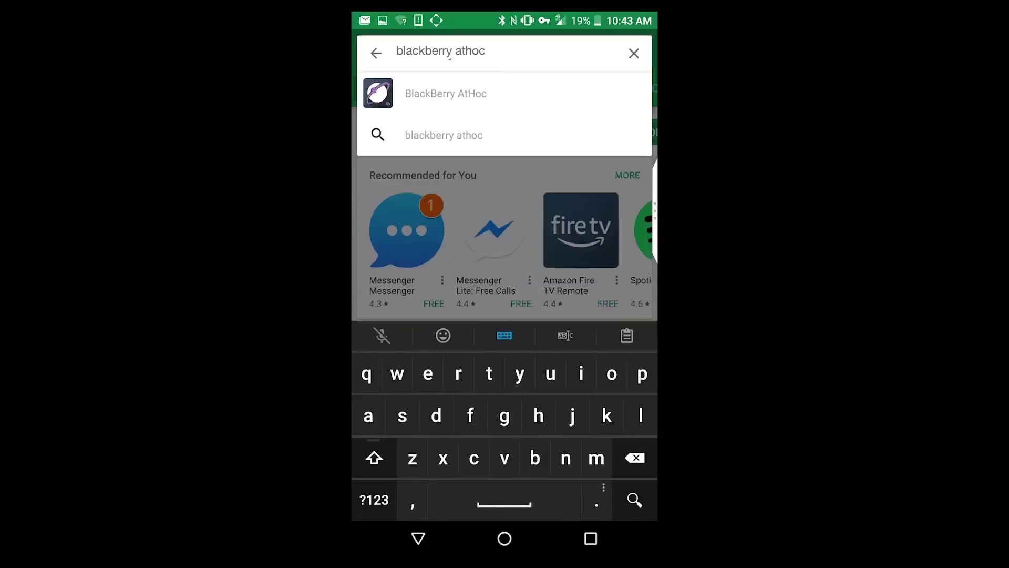
- Install BlackBerry AtHoc from Google Play, accept its permissions, and submit the work email
left_click(446, 93)
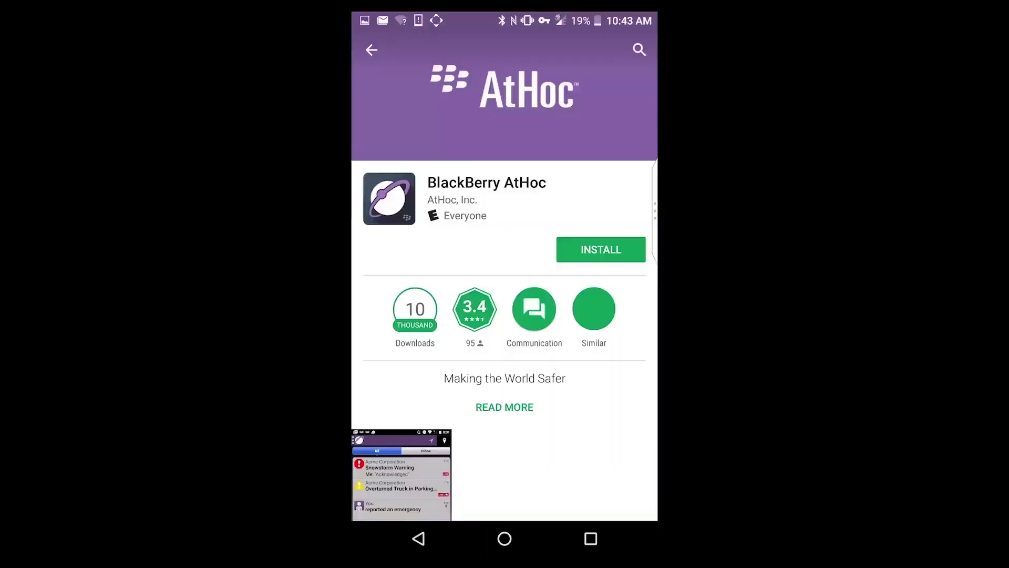
left_click(601, 250)
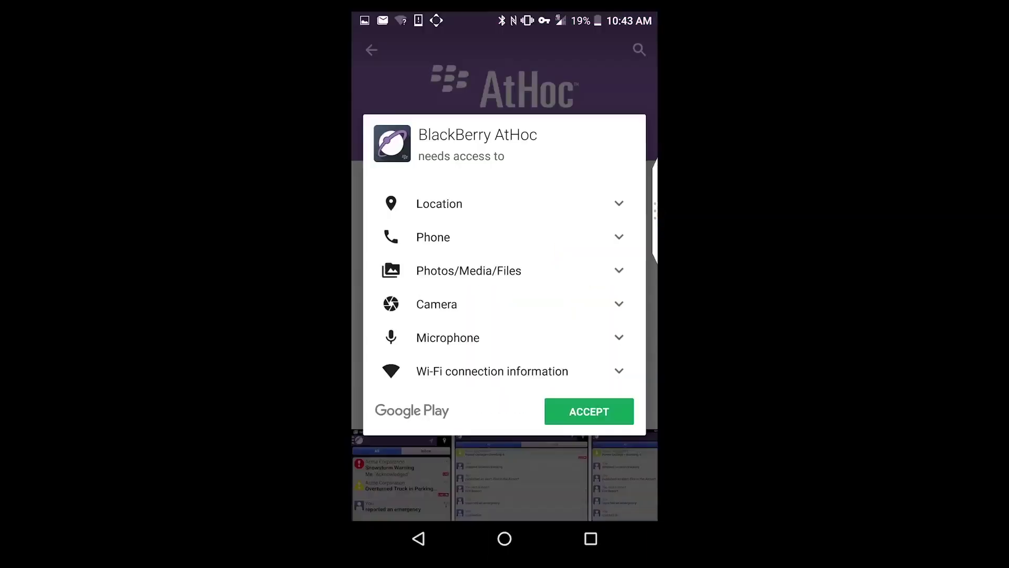
left_click(590, 411)
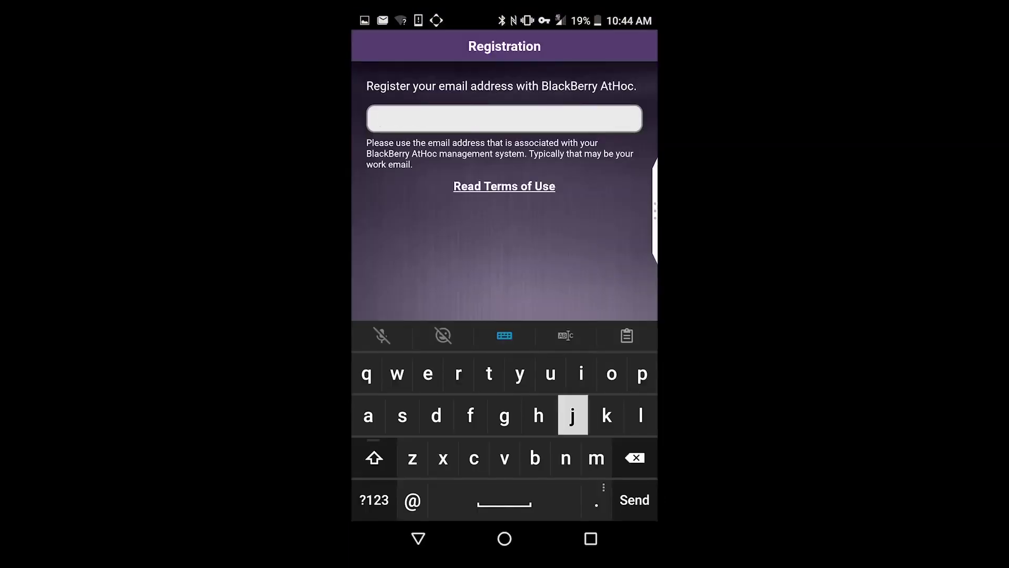
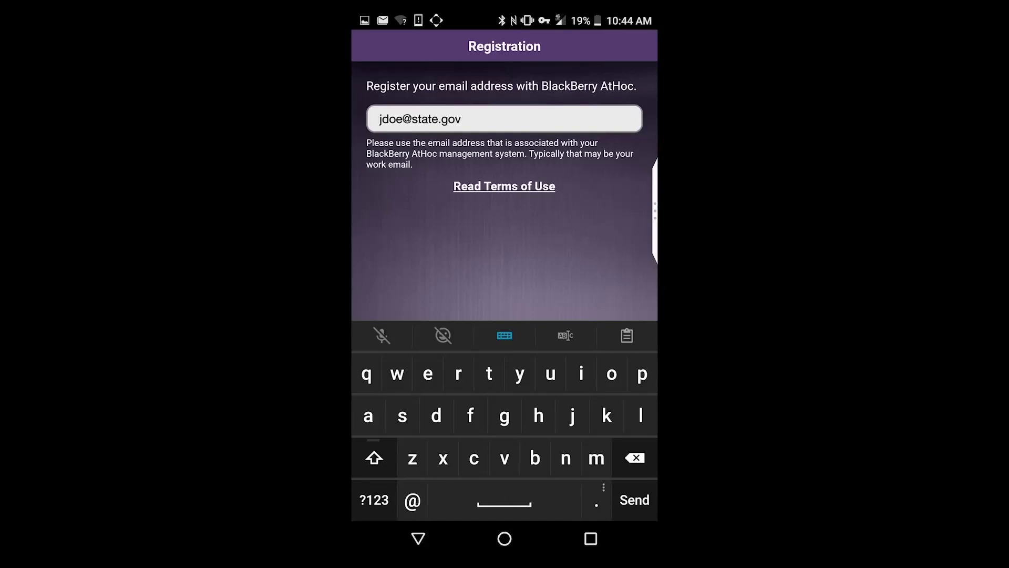
key("Return")
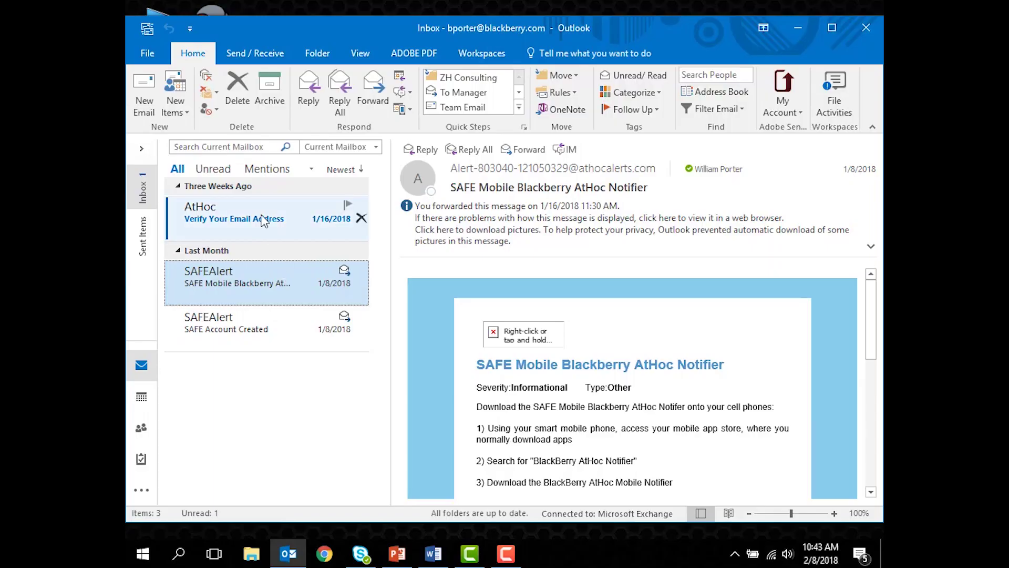
- Confirm the email address with Verify Now in the AtHoc 'Verify Your Email Address' message
double_click(262, 220)
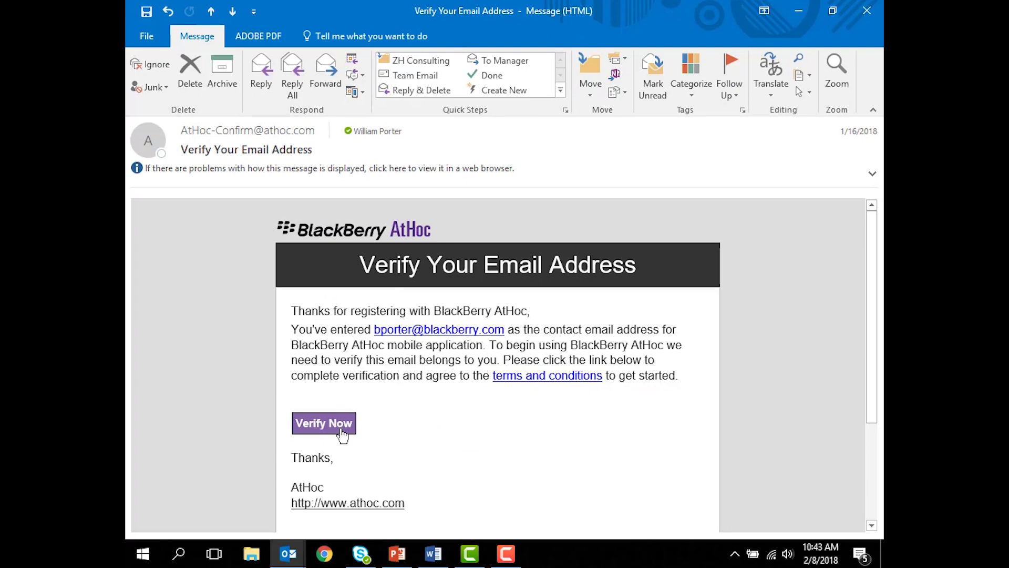
left_click(343, 433)
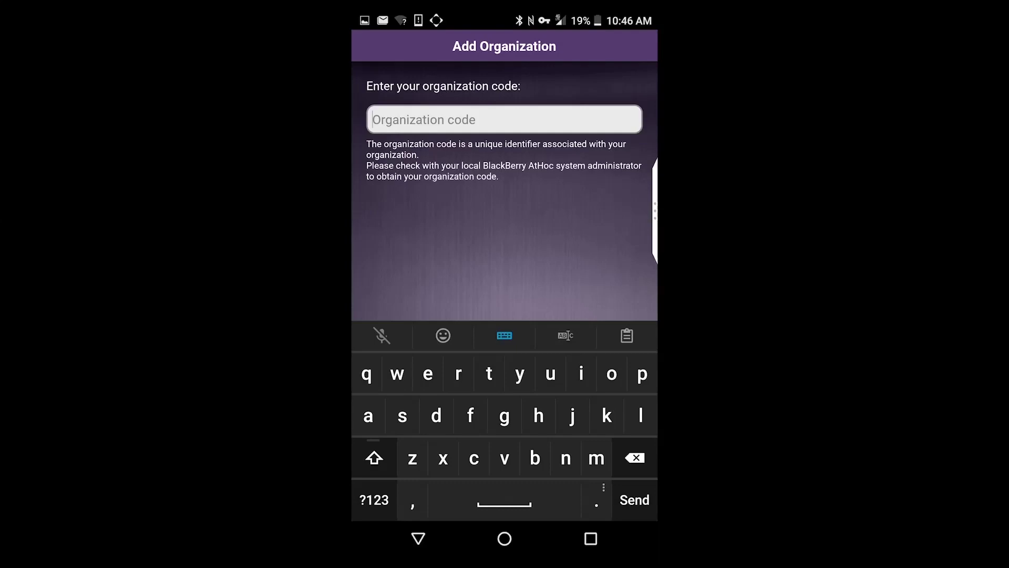
type("le")
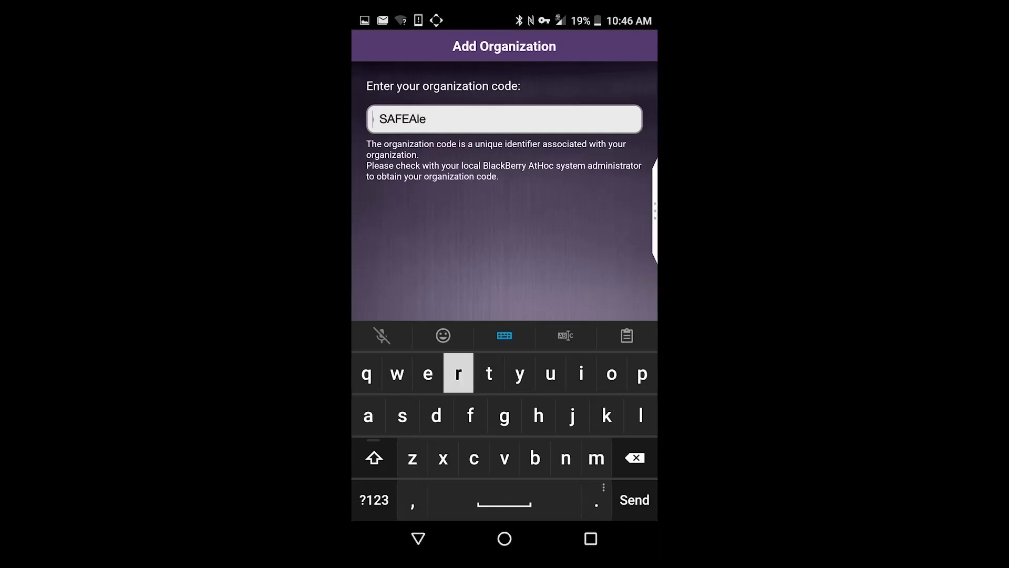
type("rt")
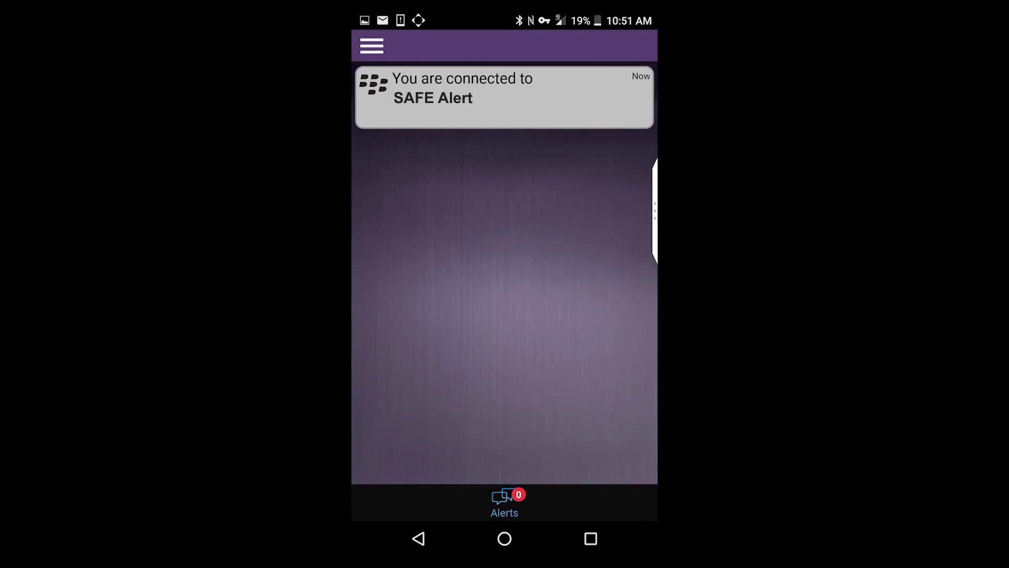